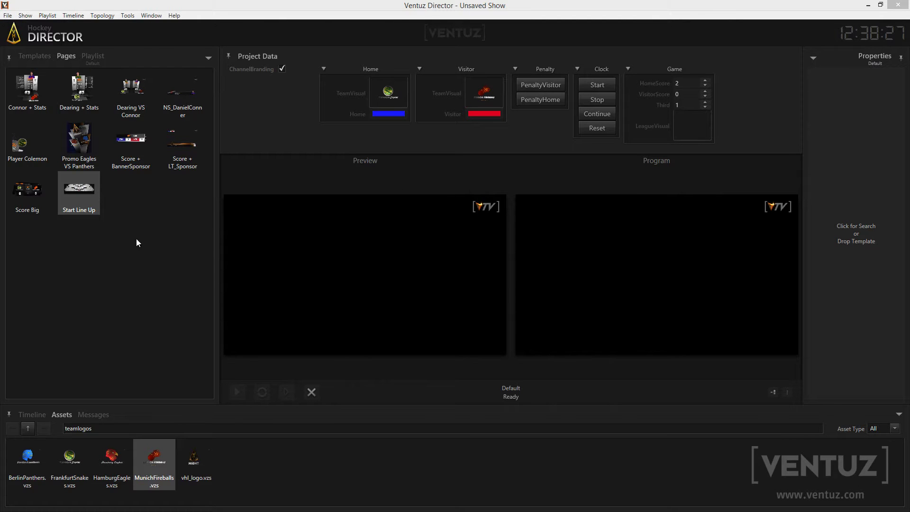
# - Cue the Start Line Up page, then take both steps of the rink line-up graphic to air
pyautogui.doubleClick(87, 198)
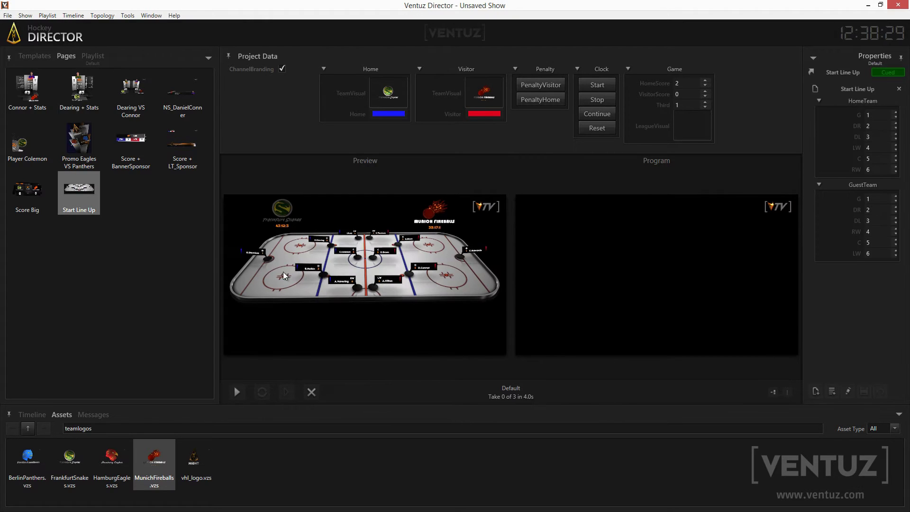
pyautogui.click(240, 392)
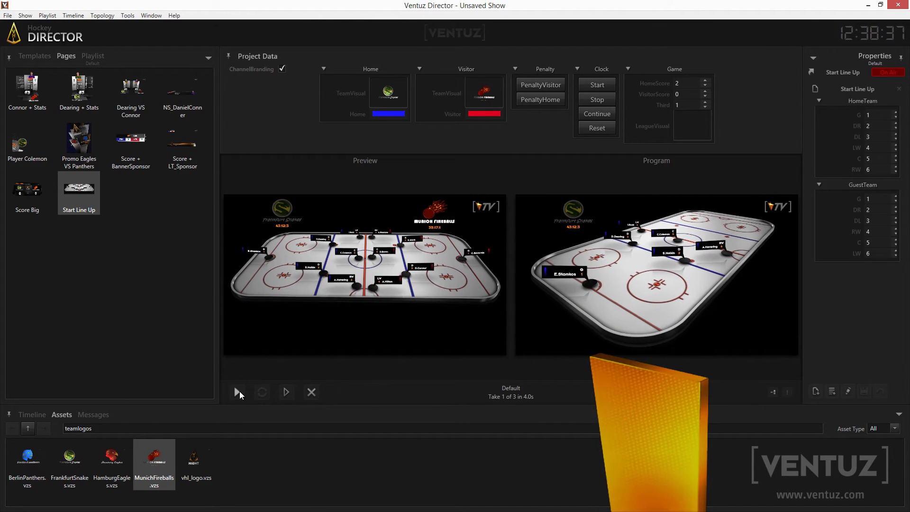
pyautogui.click(240, 391)
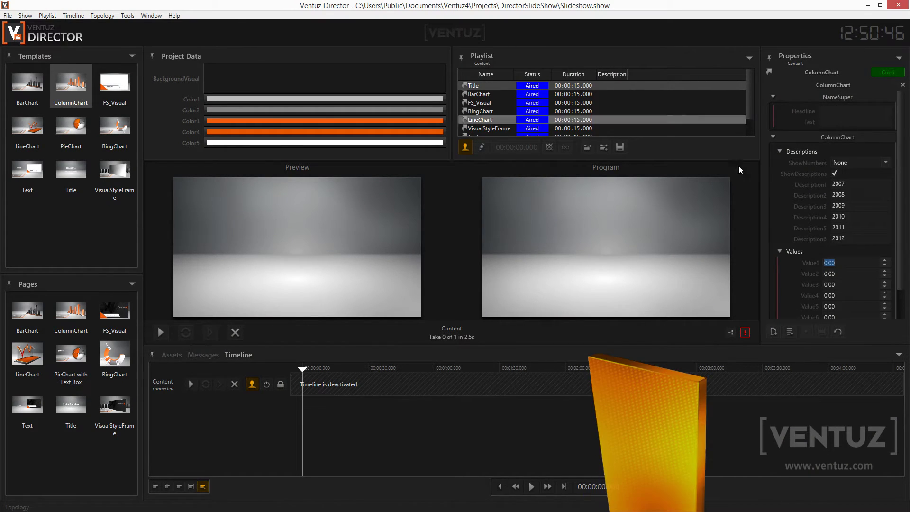
# - Enter headline 'Title' and values 10, 15, 20, then raise Value1 in Ventuz Designer's DataView
pyautogui.click(853, 111)
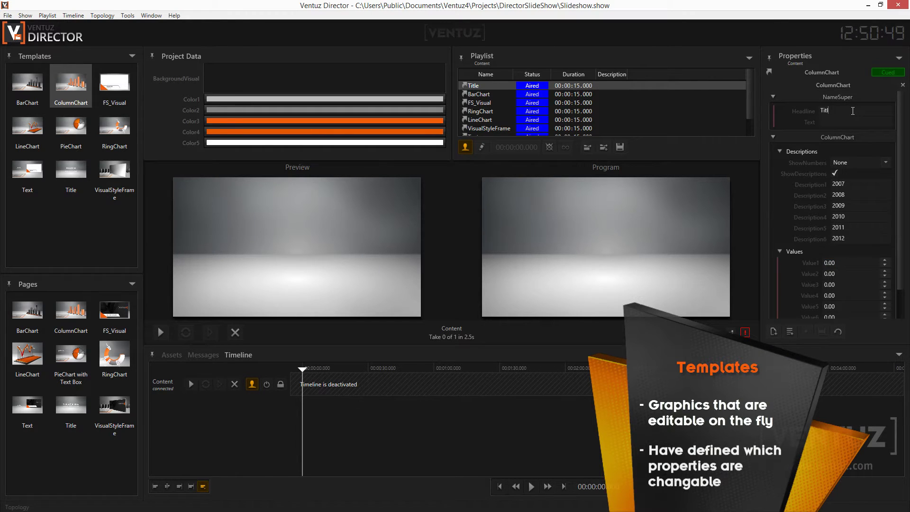
pyautogui.write('Title')
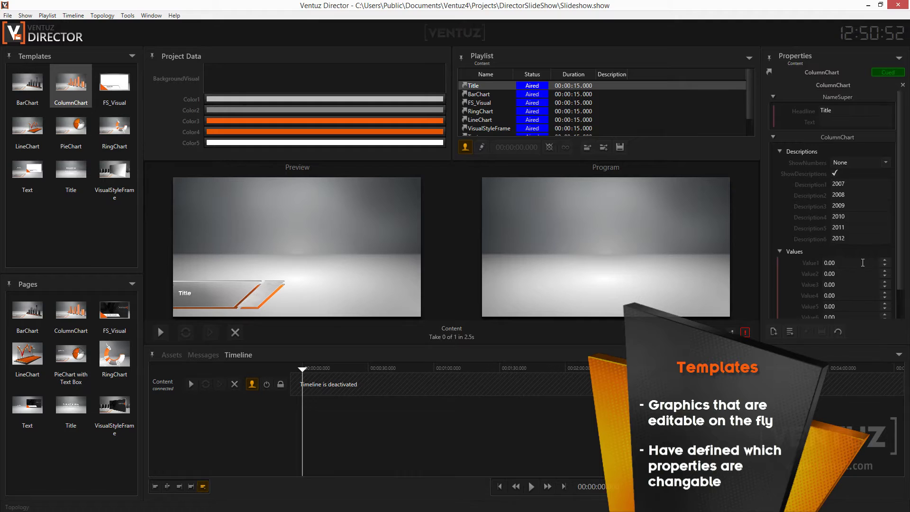
pyautogui.click(863, 263)
pyautogui.write('10')
pyautogui.click(854, 274)
pyautogui.write('15')
pyautogui.click(853, 285)
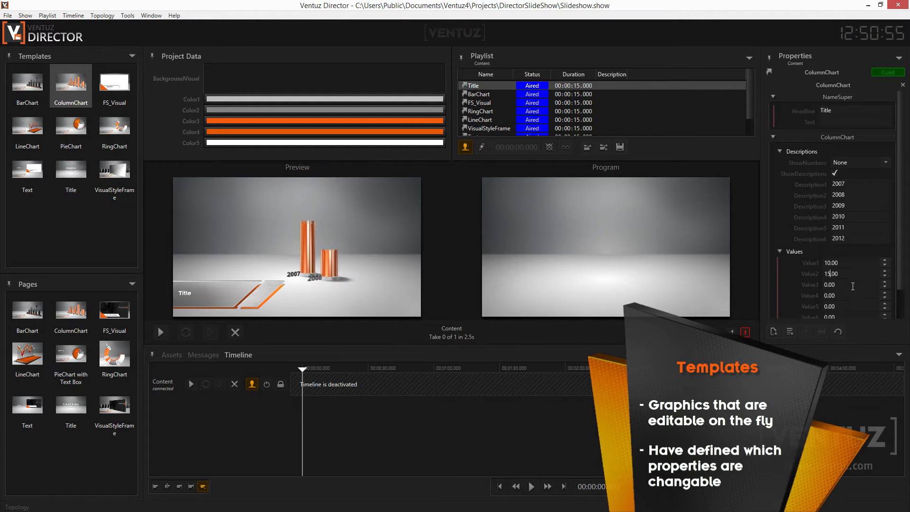
pyautogui.write('20')
pyautogui.press('Return')
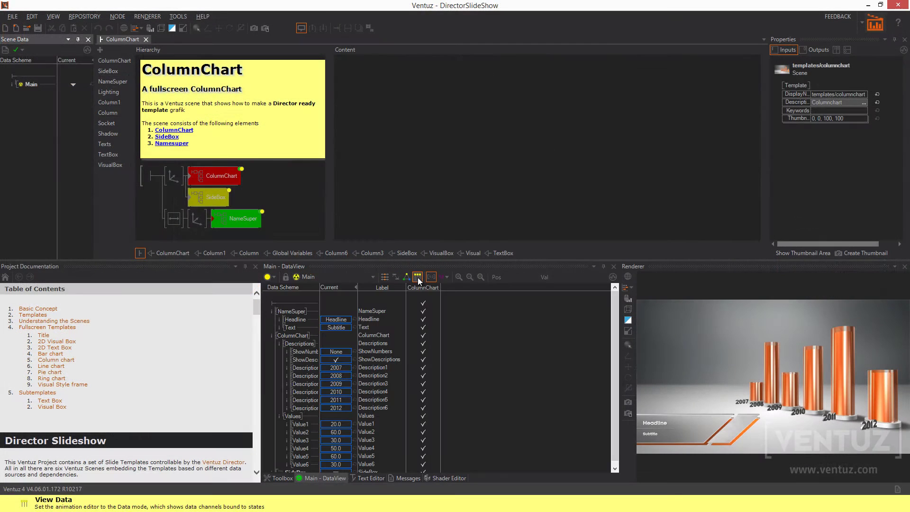
pyautogui.click(330, 426)
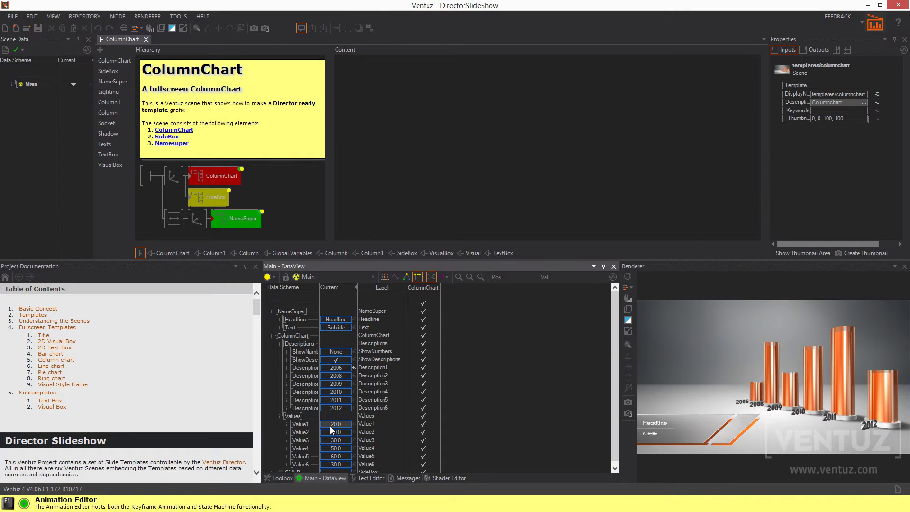
pyautogui.moveTo(348, 424); pyautogui.dragTo(622, 408)
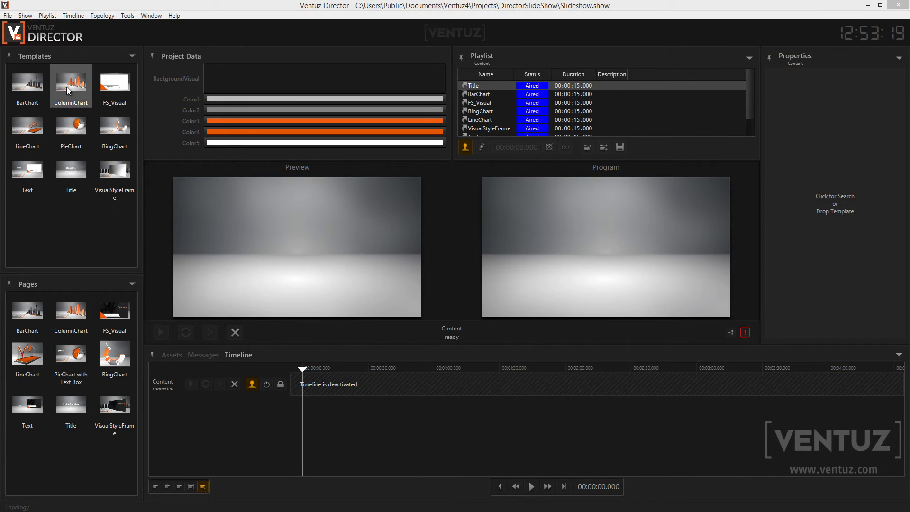
# - Cue the ColumnChart template, change Value1 to 35, and take it to Program
pyautogui.click(66, 87)
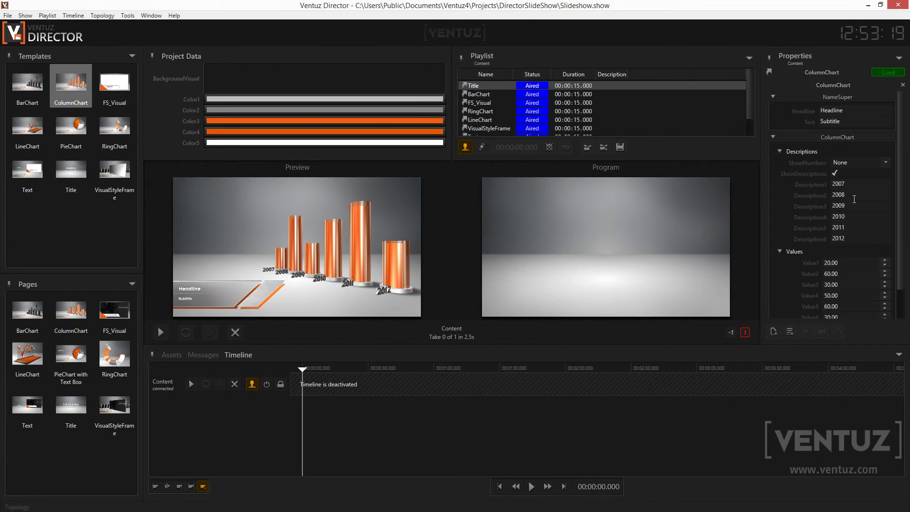
pyautogui.click(812, 263)
pyautogui.write('35')
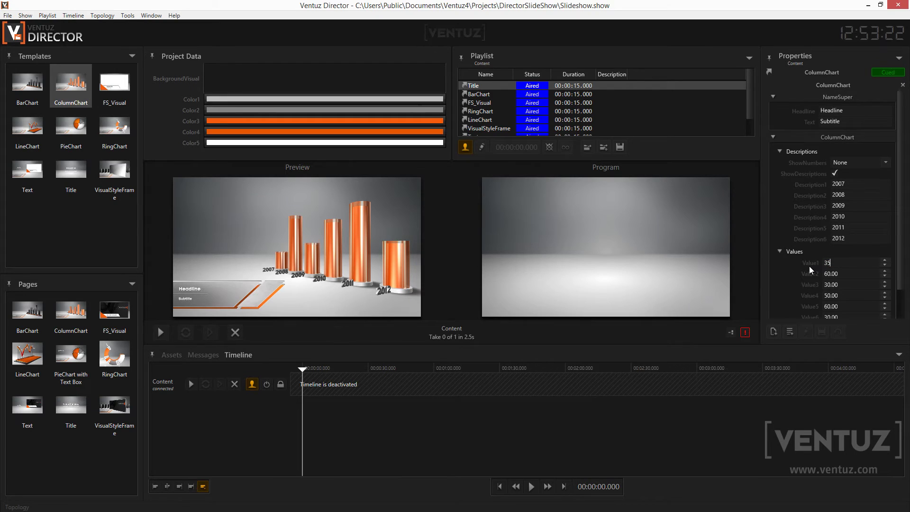
pyautogui.click(168, 332)
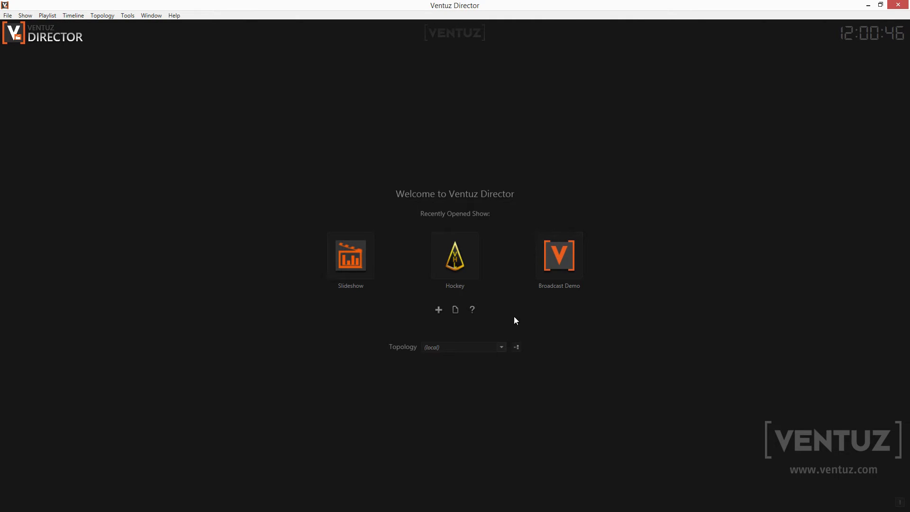
# - Start a new show from the Welcome screen's + icon to bring up the New Show dialog
pyautogui.click(438, 310)
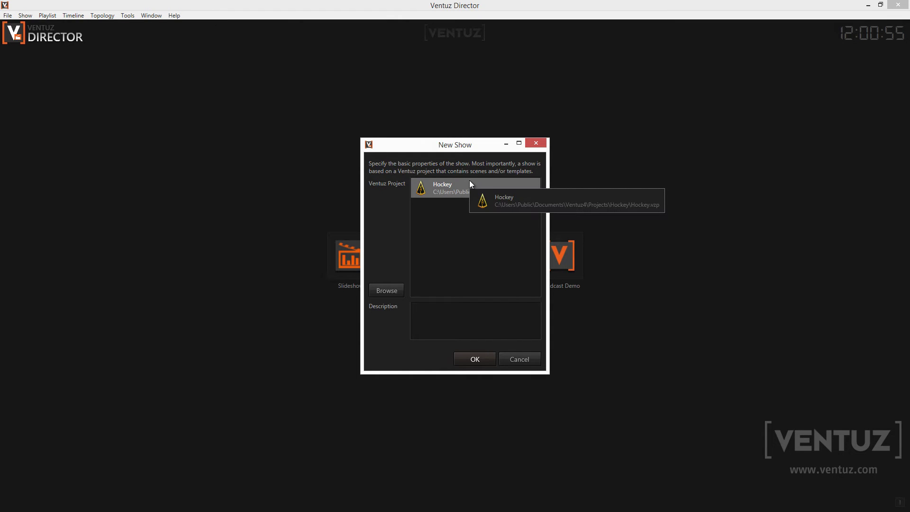
# - Choose Hockey.vzp as the show's project and confirm the new show
pyautogui.click(389, 291)
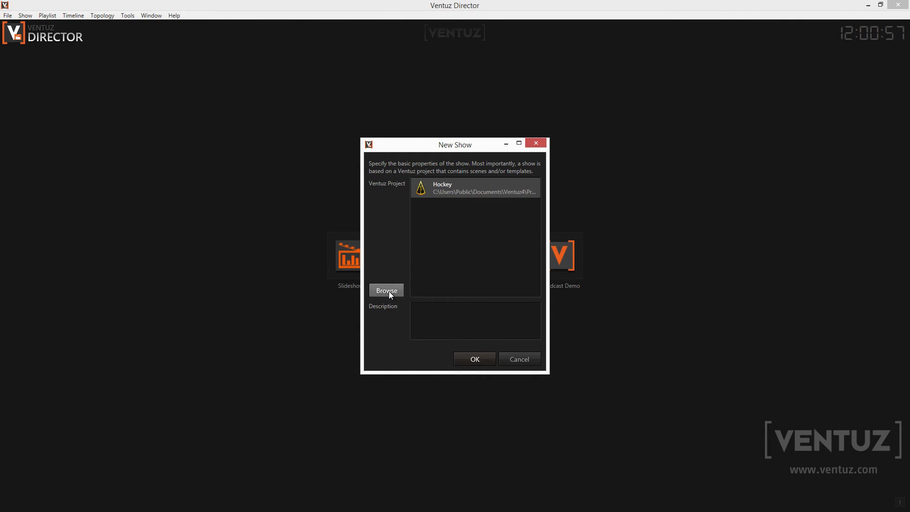
pyautogui.scroll(-2, 488, 284)
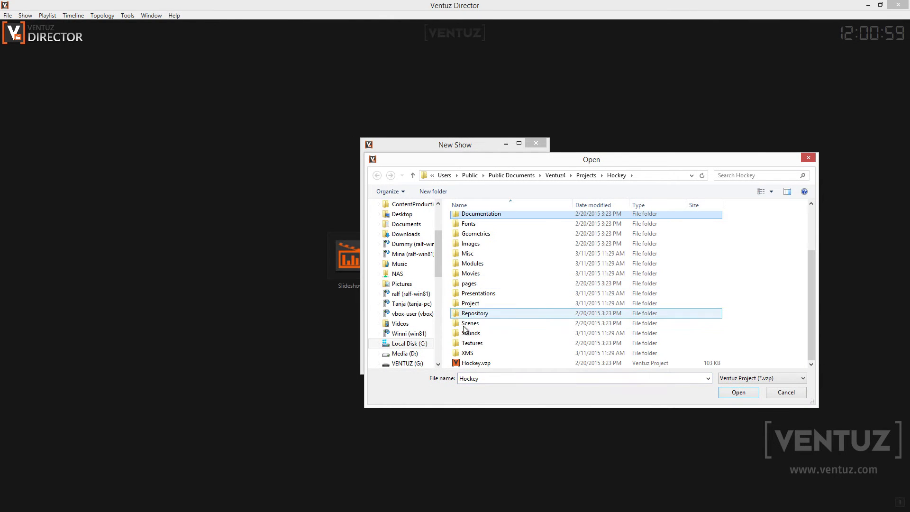
pyautogui.click(468, 371)
pyautogui.doubleClick(468, 370)
pyautogui.click(476, 362)
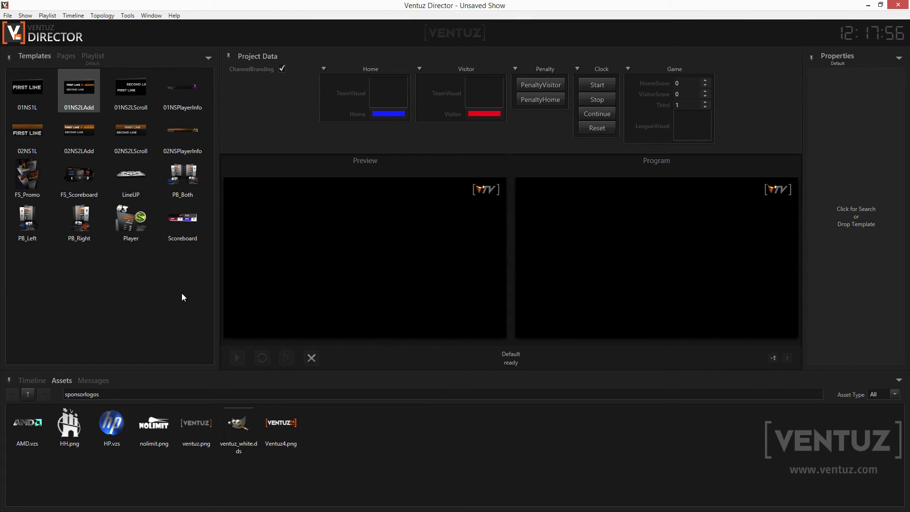
# - Cue 01NS1L, then cue 01NS2LAdd with first line 'A Title' and take it to Program
pyautogui.click(40, 85)
pyautogui.moveTo(30, 84); pyautogui.dragTo(859, 198)
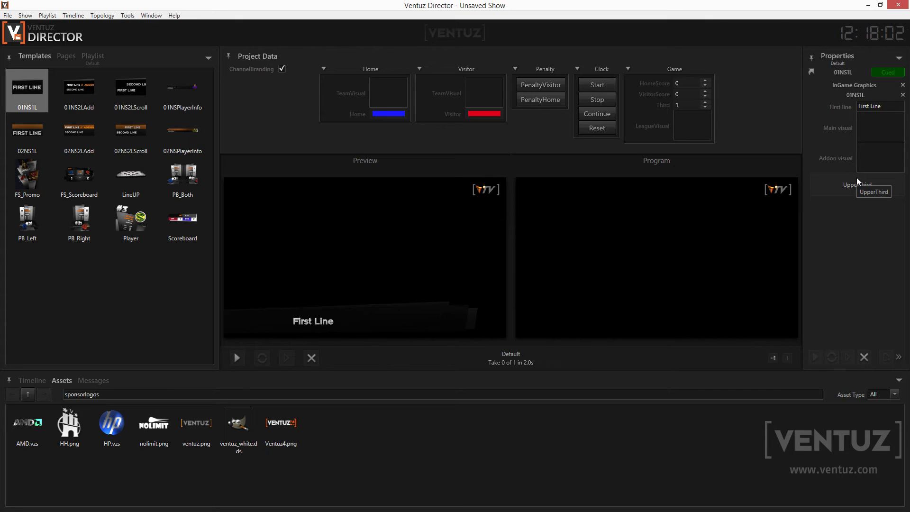
pyautogui.click(75, 90)
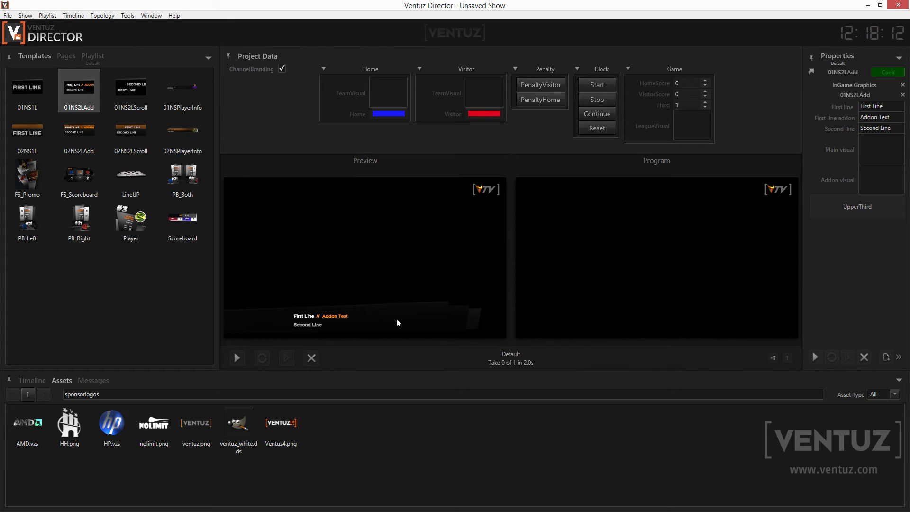
pyautogui.moveTo(895, 108); pyautogui.dragTo(841, 108)
pyautogui.write('A Title')
pyautogui.click(238, 358)
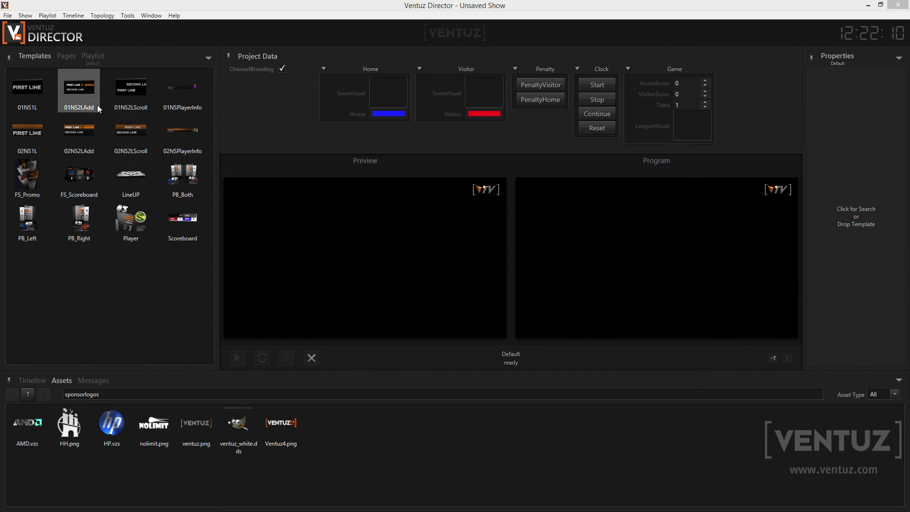
# - Take the 01NS2LAdd lower third to Program and cue the Connor + Stats page
pyautogui.moveTo(95, 102); pyautogui.dragTo(875, 267)
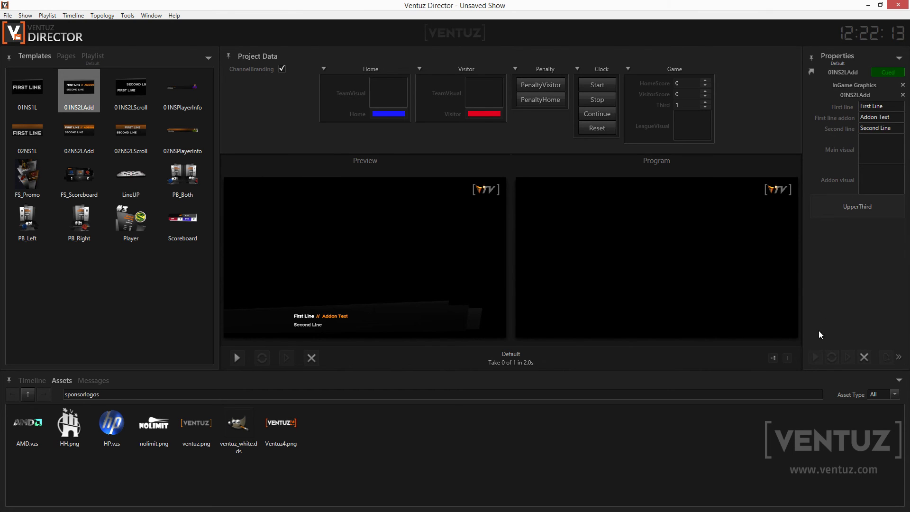
pyautogui.click(237, 357)
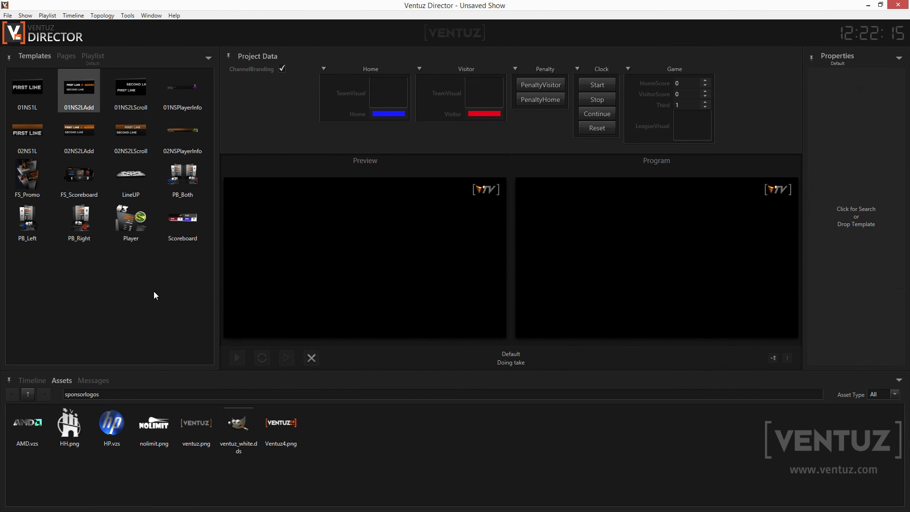
pyautogui.click(67, 57)
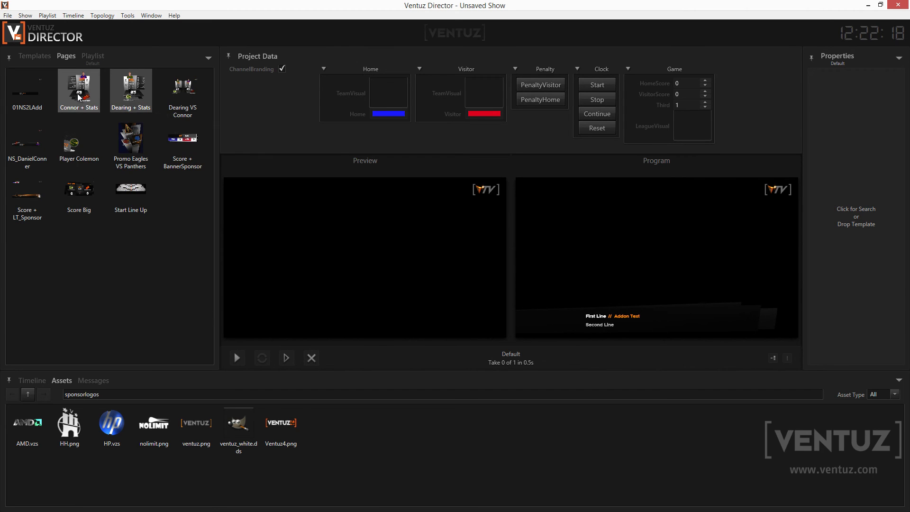
pyautogui.doubleClick(79, 98)
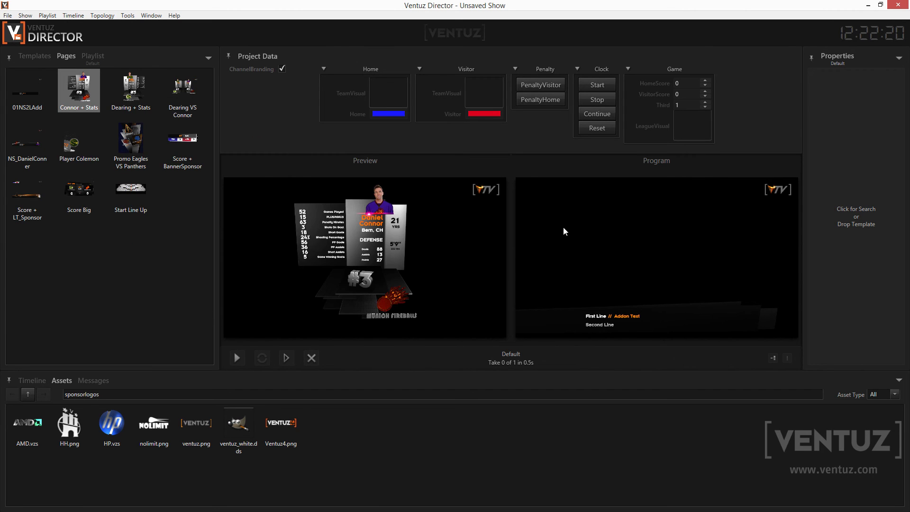
# - Place the 01NS2LAdd page and another page as clips on the Timeline
pyautogui.click(31, 381)
pyautogui.moveTo(17, 81); pyautogui.dragTo(565, 422)
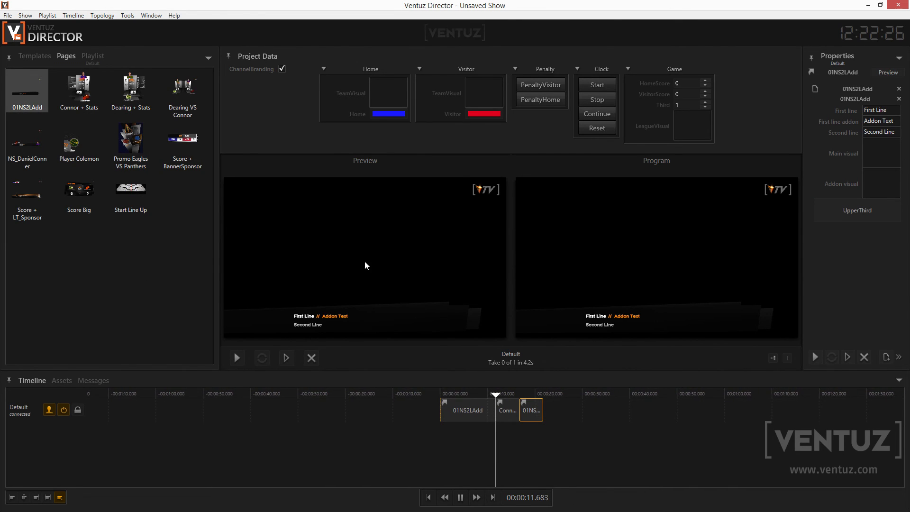
pyautogui.moveTo(29, 95); pyautogui.dragTo(98, 58)
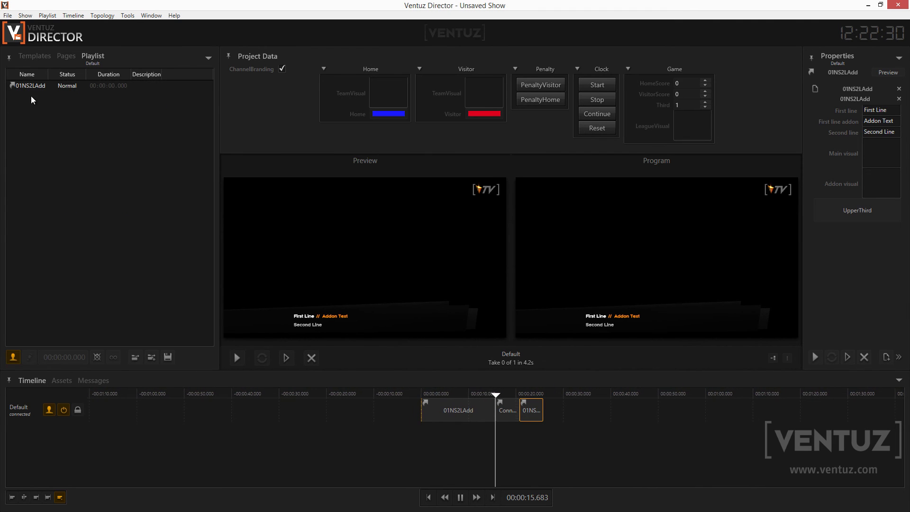
# - Add the 01NS2LAdd template from Templates to the playlist, then select and deselect an entry
pyautogui.click(36, 55)
pyautogui.moveTo(85, 98); pyautogui.dragTo(40, 97)
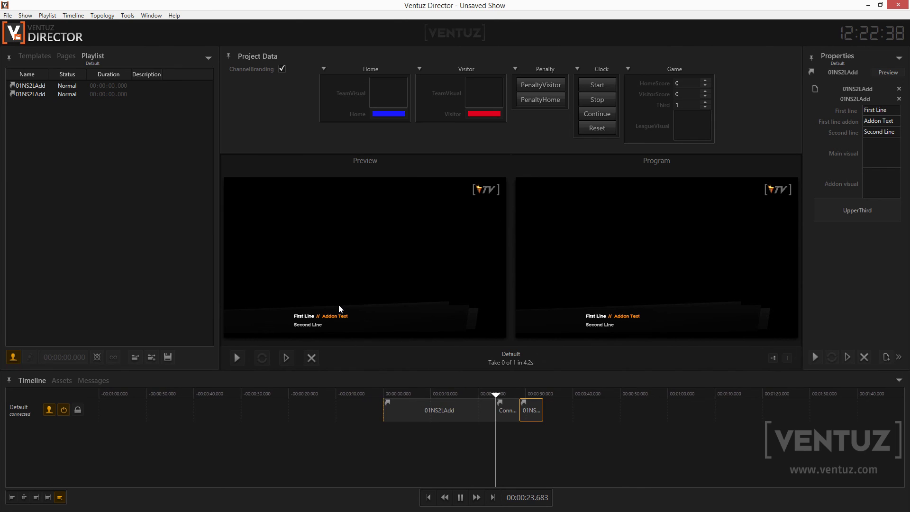
pyautogui.click(32, 86)
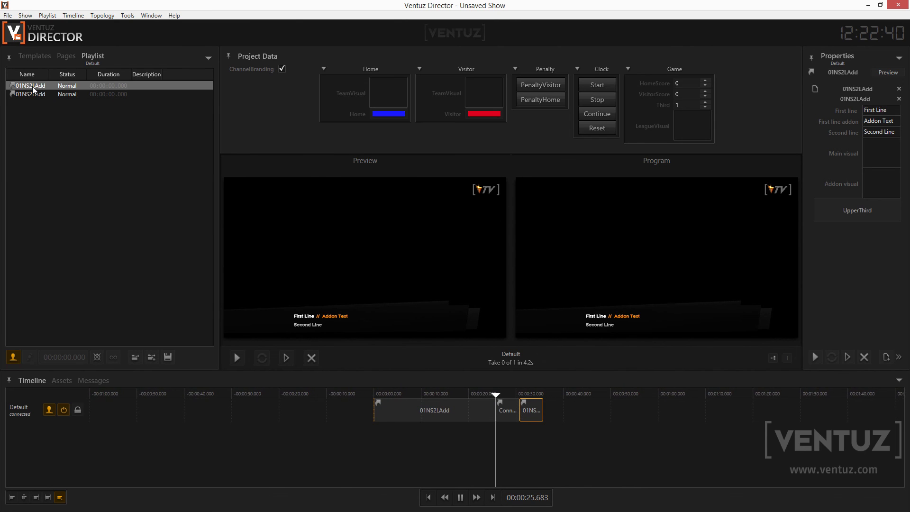
pyautogui.click(41, 101)
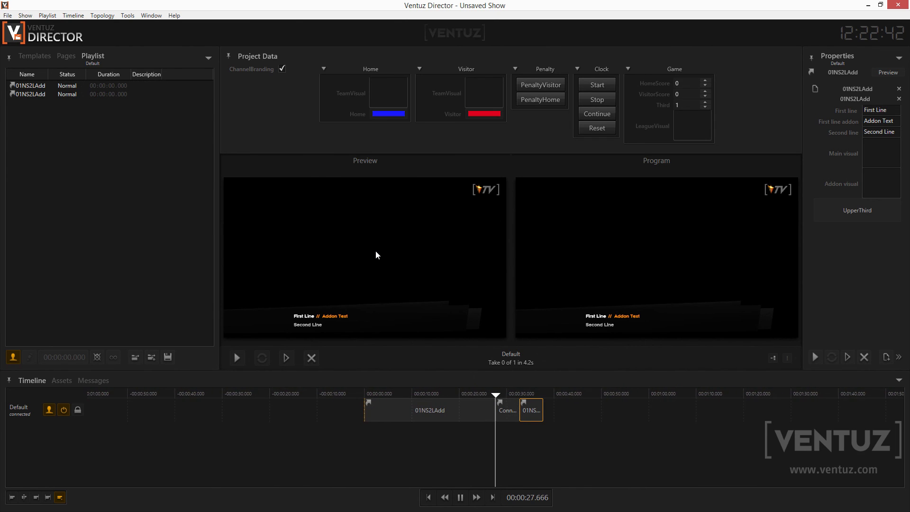